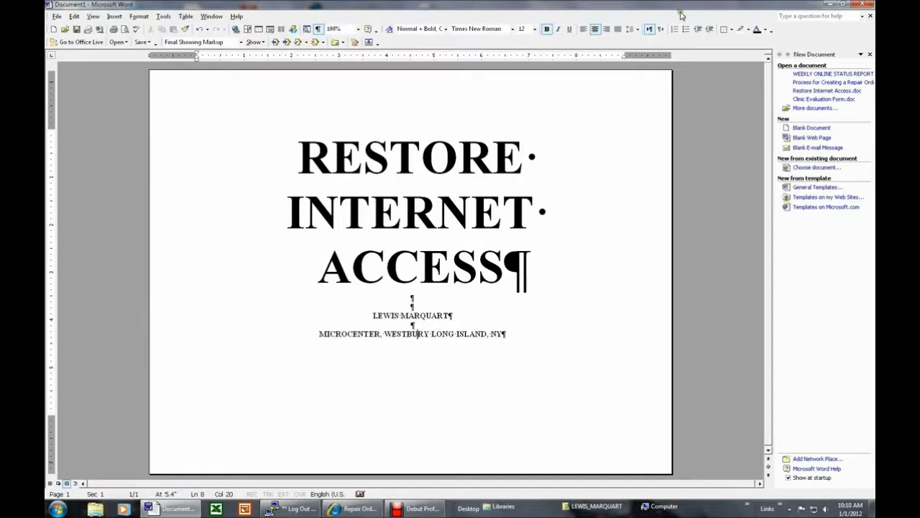
Minimize the Restore Internet Access Word document and show the available wireless networks list
{"action": "left_click", "coordinate": [830, 5]}
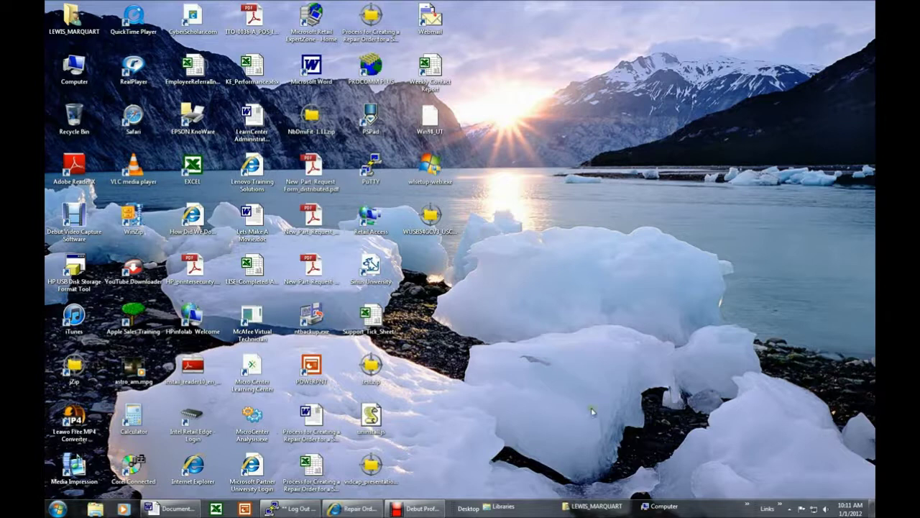
{"action": "left_click", "coordinate": [815, 509]}
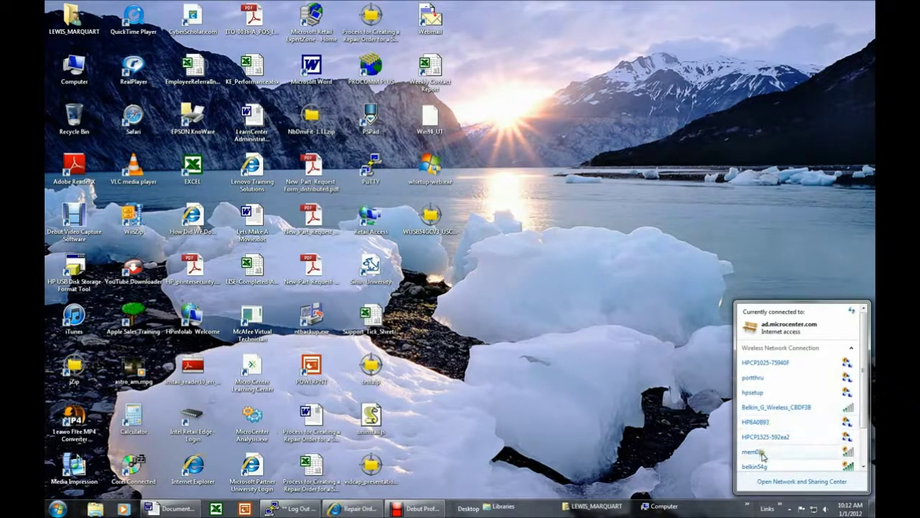
Connect to the belkin54g wireless network and confirm it reports no Internet access
{"action": "mouse_move", "coordinate": [760, 469]}
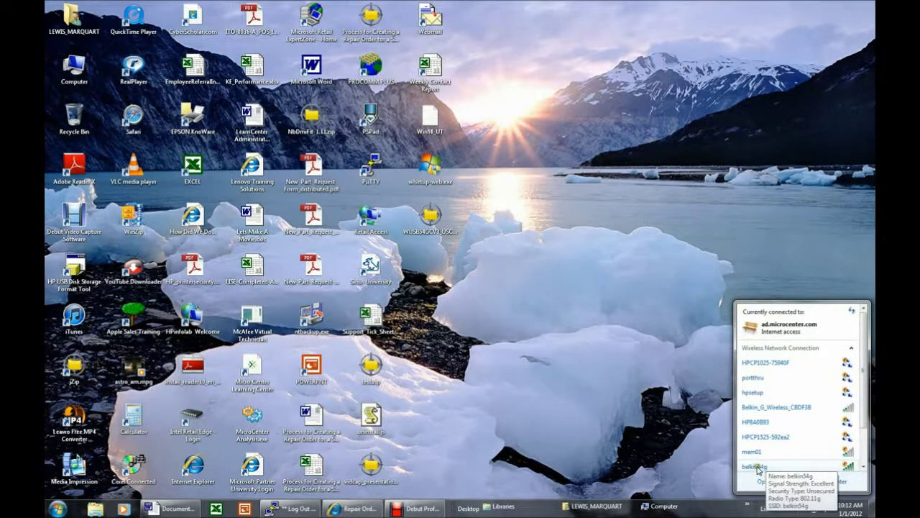
{"action": "double_click", "coordinate": [755, 466]}
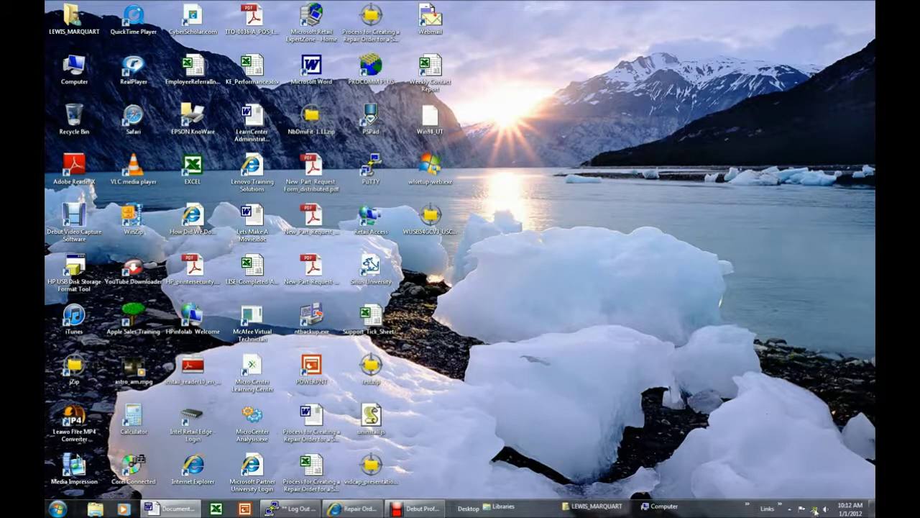
{"action": "mouse_move", "coordinate": [814, 511]}
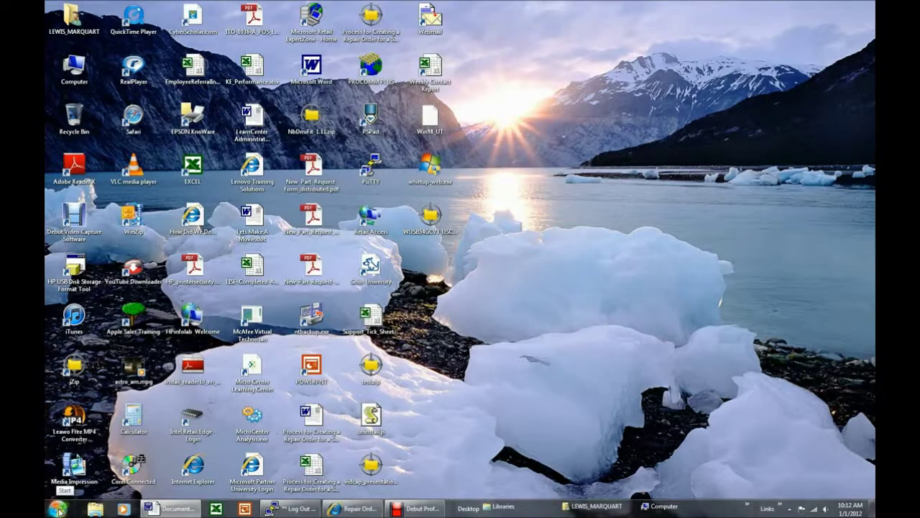
{"action": "left_click", "coordinate": [58, 508]}
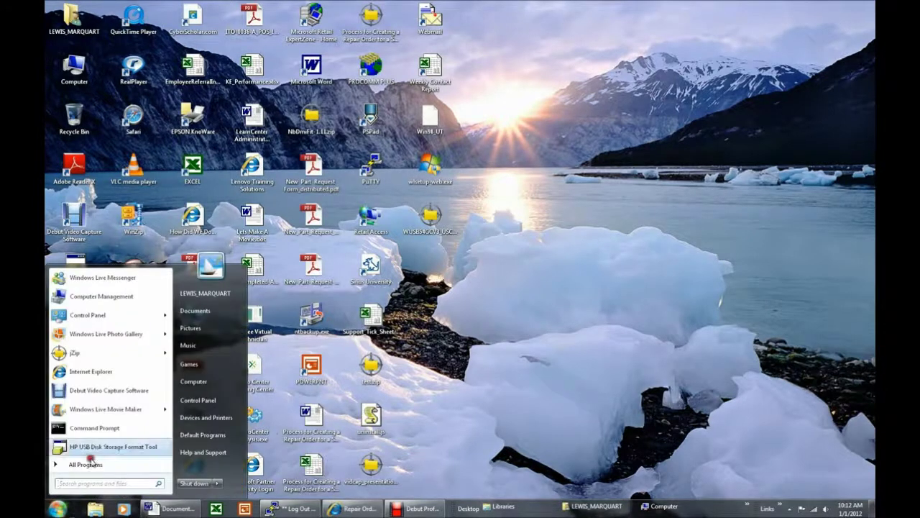
Open Device Manager via Computer Properties and expand Network adapters to show the Virtual WiFi, NVIDIA and USB adapters
{"action": "right_click", "coordinate": [196, 385]}
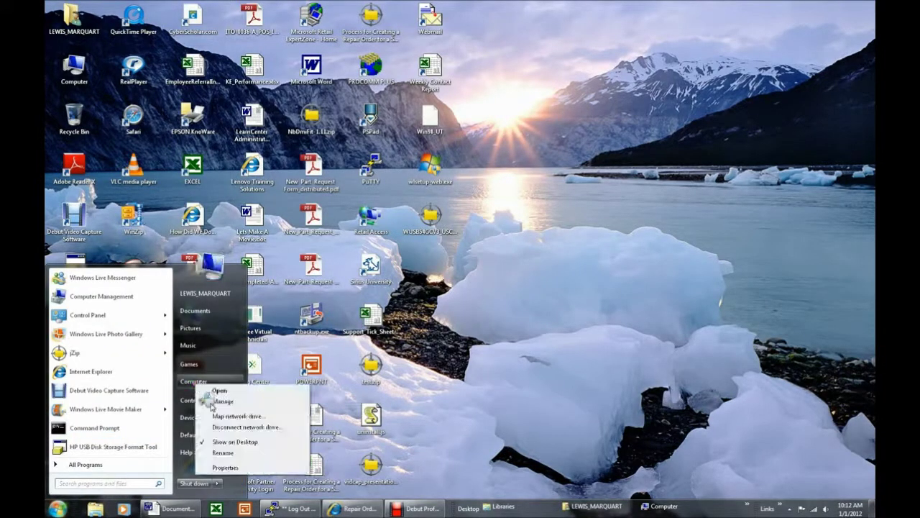
{"action": "left_click", "coordinate": [223, 467]}
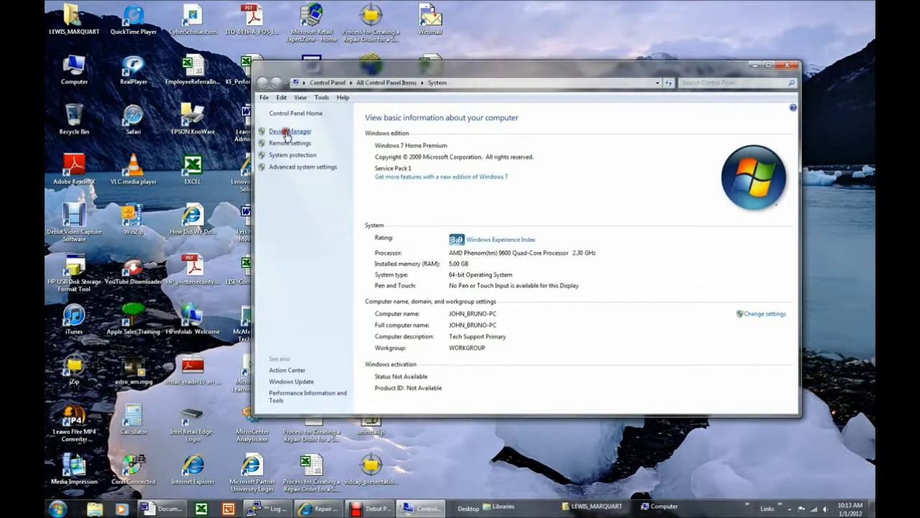
{"action": "left_click", "coordinate": [288, 132]}
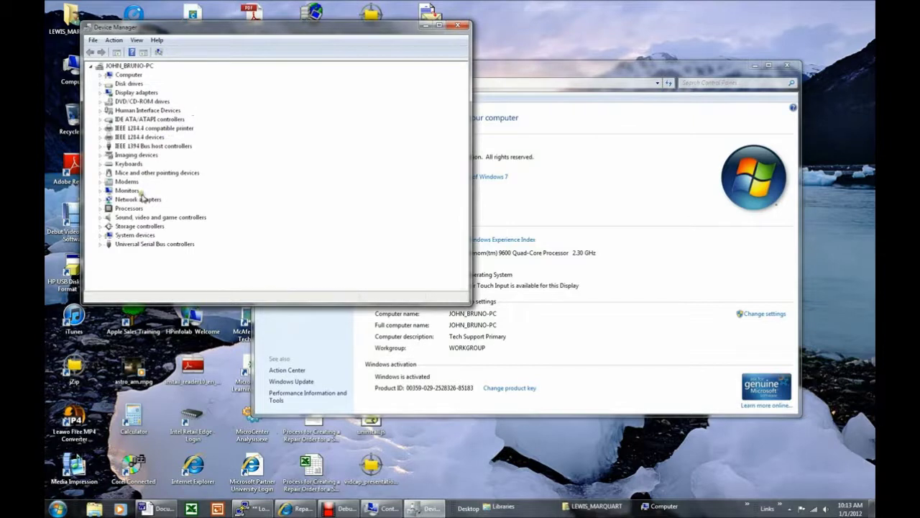
{"action": "double_click", "coordinate": [136, 199]}
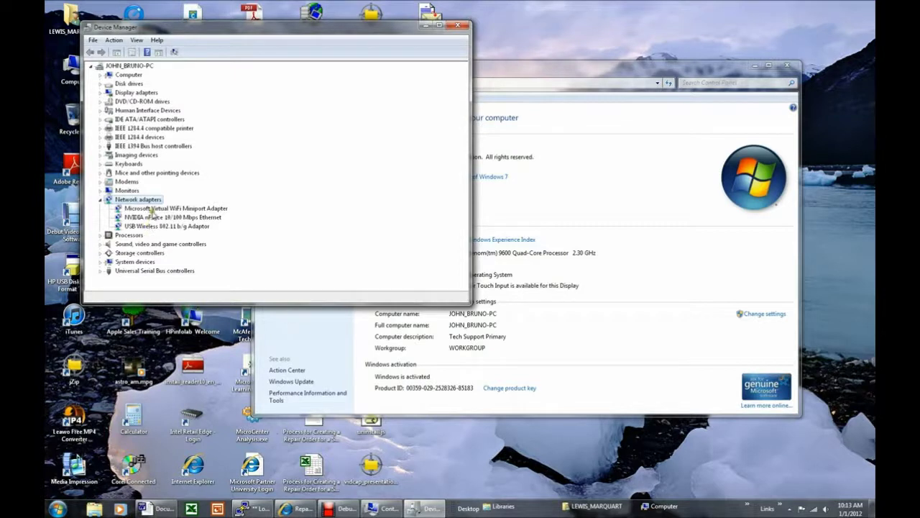
{"action": "right_click", "coordinate": [154, 209]}
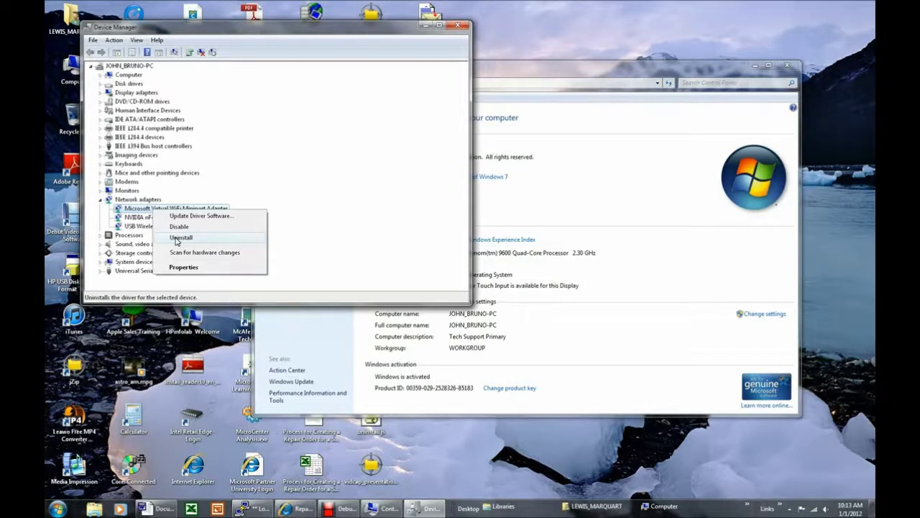
Show Device Manager's Action menu for the Virtual WiFi Miniport Adapter, including Scan for hardware changes
{"action": "left_click", "coordinate": [114, 40]}
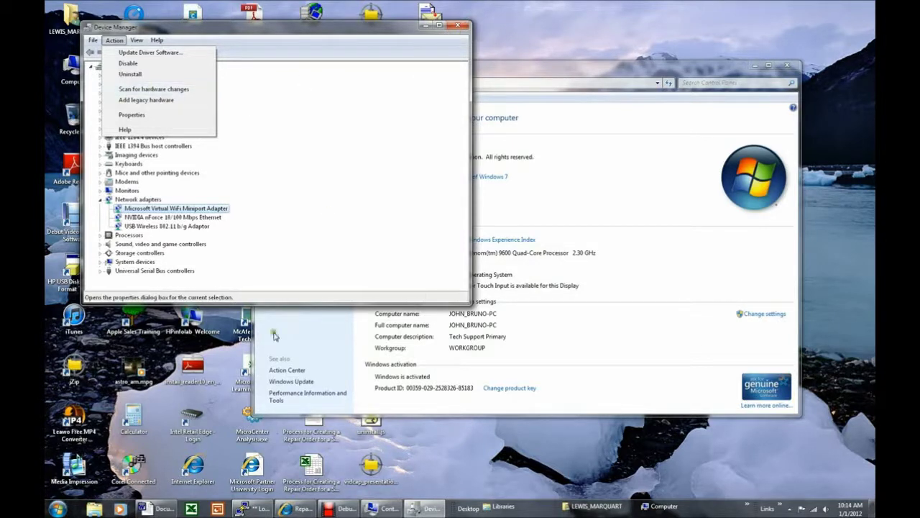
{"action": "right_click", "coordinate": [285, 509]}
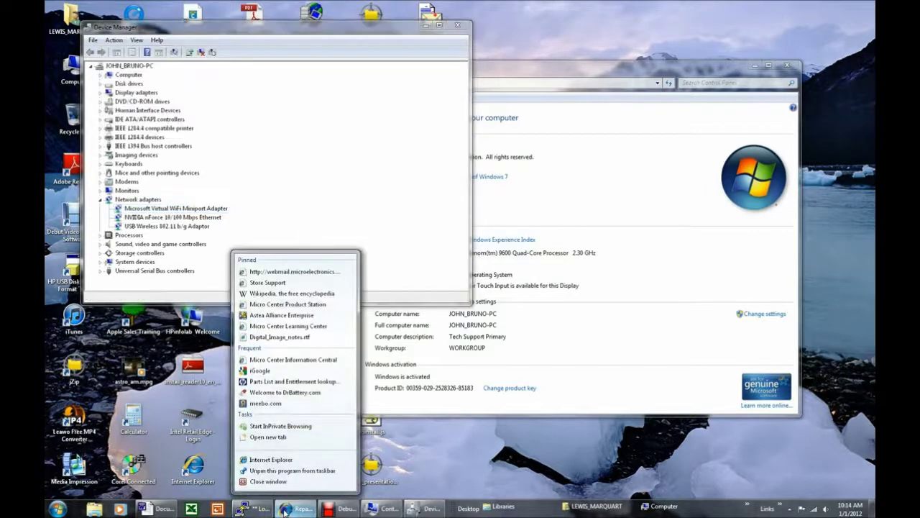
In a new Internet Explorer window, go to hp.com and open Support & Drivers
{"action": "left_click", "coordinate": [276, 462]}
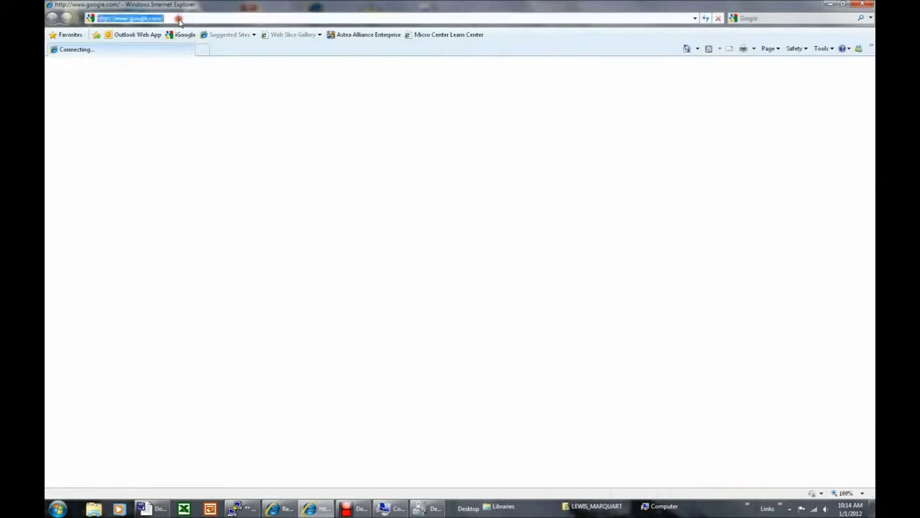
{"action": "type", "text": "HP.COM"}
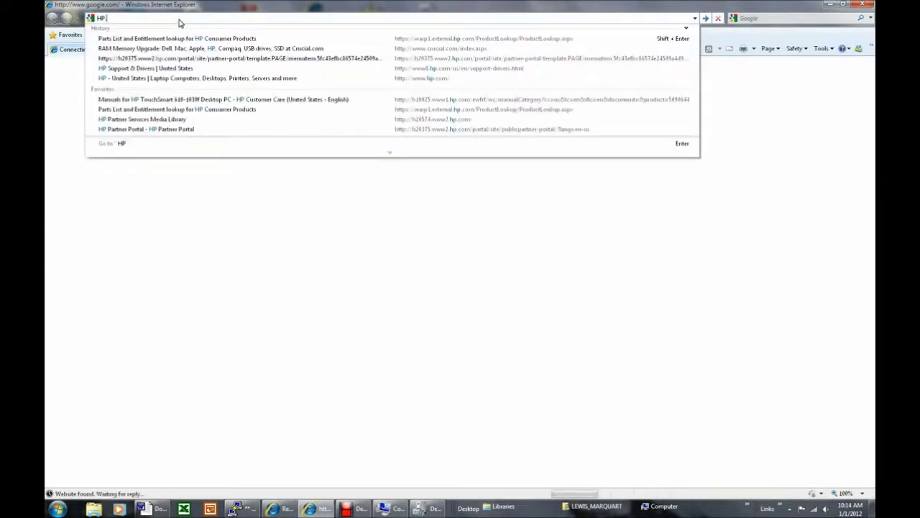
{"action": "key", "text": "Return"}
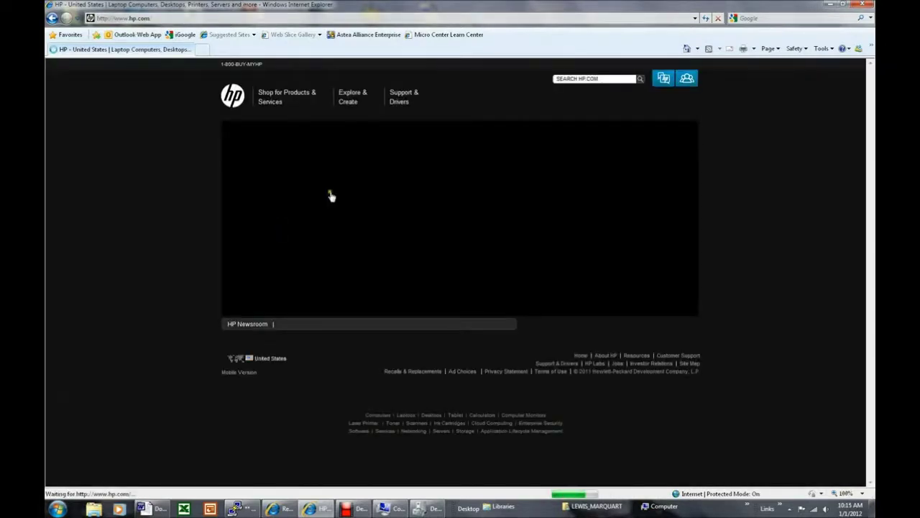
{"action": "left_click", "coordinate": [399, 102]}
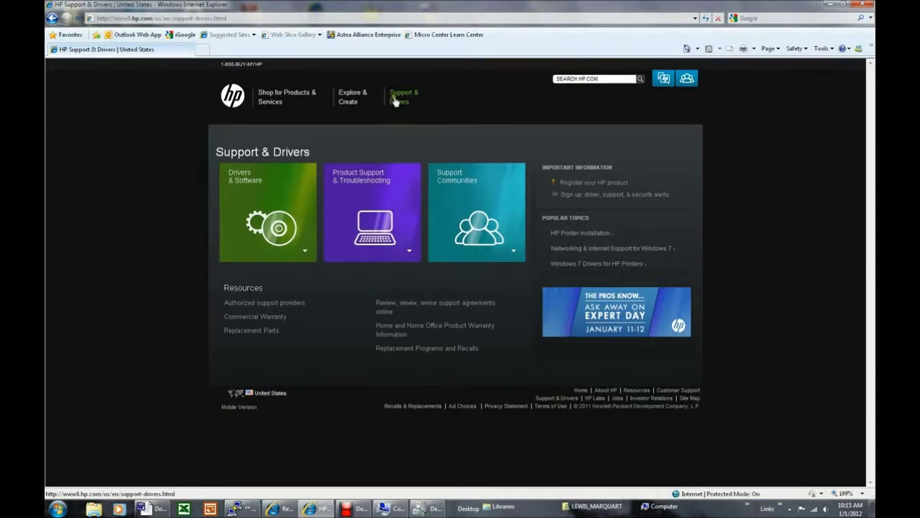
Search Drivers & Software for 'PAVILION ZE2308', returning the ze2308EA and ze2308wm Notebook PCs
{"action": "left_click", "coordinate": [274, 227]}
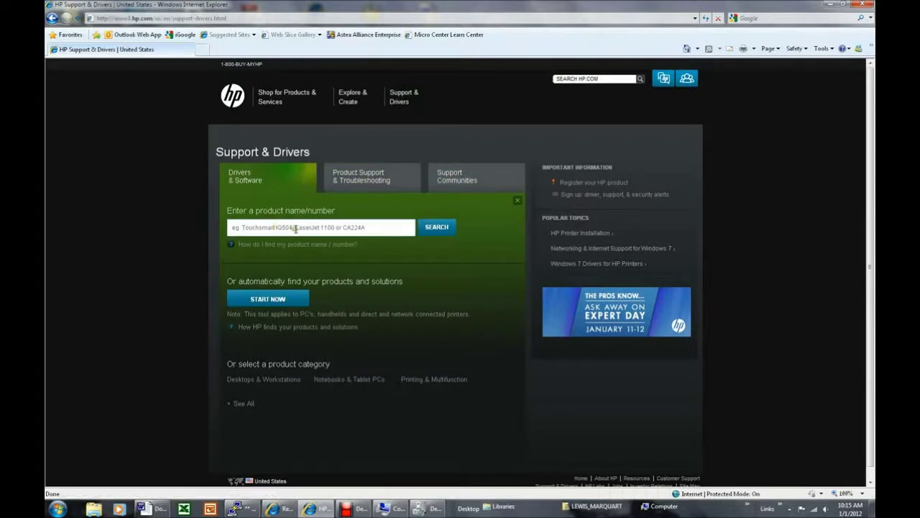
{"action": "left_click", "coordinate": [295, 229]}
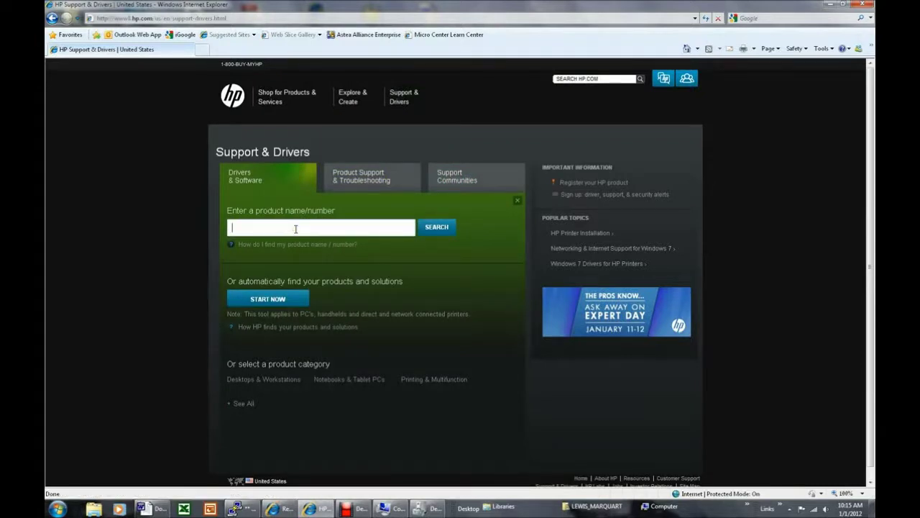
{"action": "type", "text": "PAVILION ZE2308"}
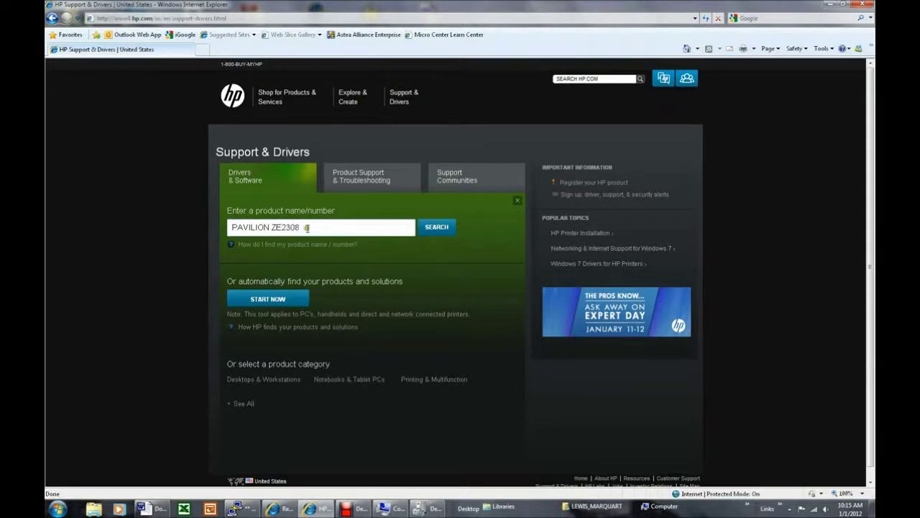
{"action": "left_click", "coordinate": [431, 230]}
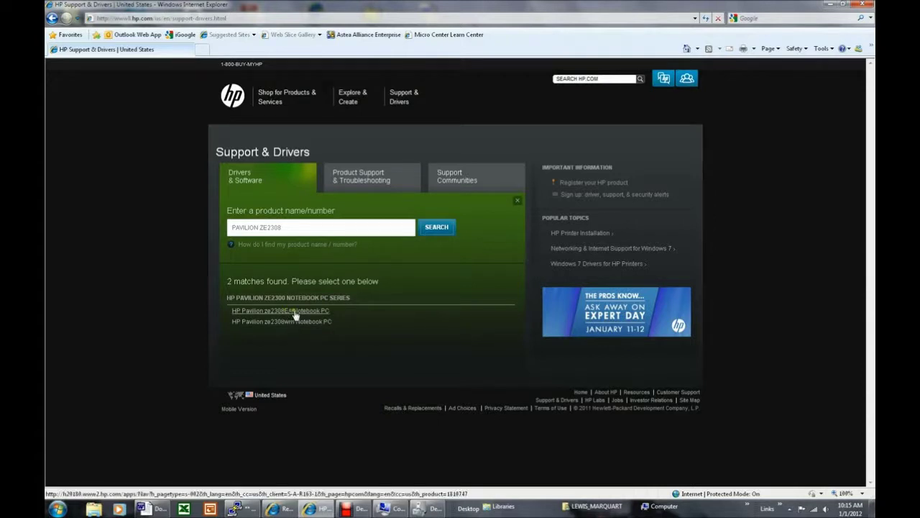
Open the ze2308EA Notebook PC downloads page and view its supported operating system list
{"action": "left_click", "coordinate": [298, 314]}
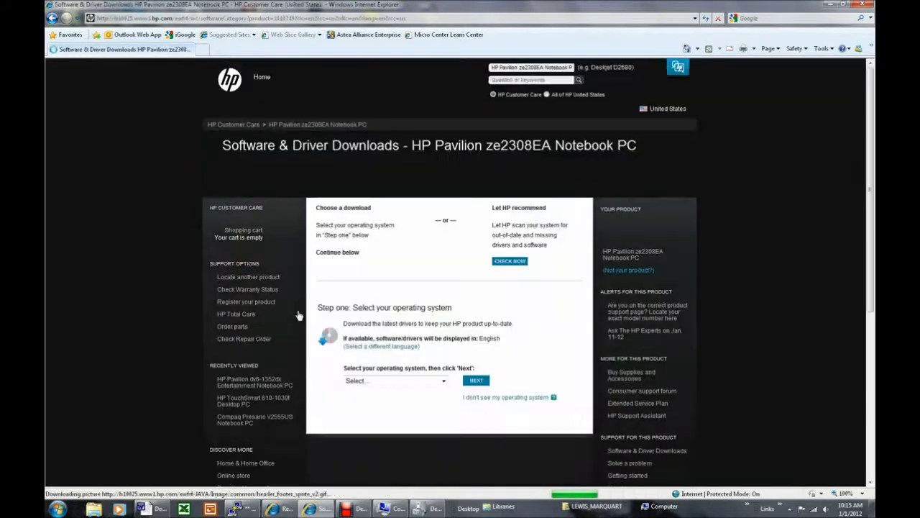
{"action": "left_click", "coordinate": [434, 381]}
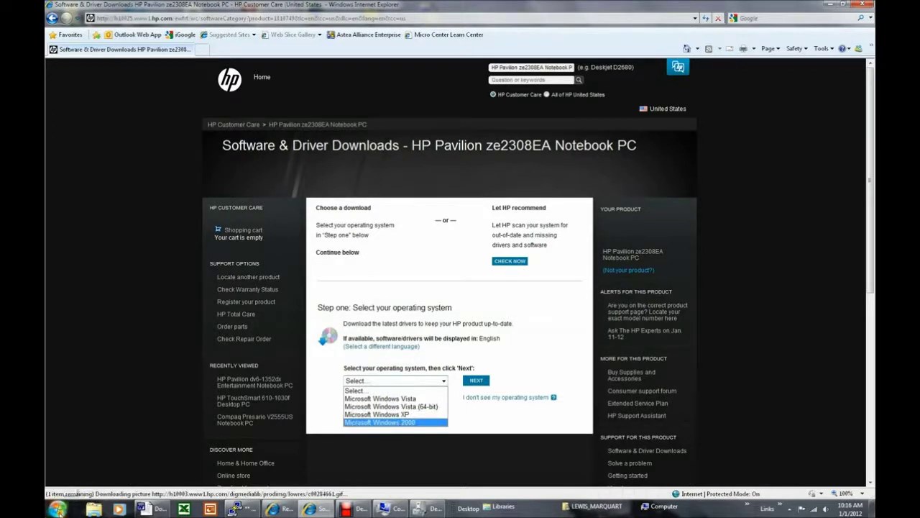
Check Computer Properties confirming 64-bit Windows 7 Home Premium, then close the System window
{"action": "left_click", "coordinate": [57, 509]}
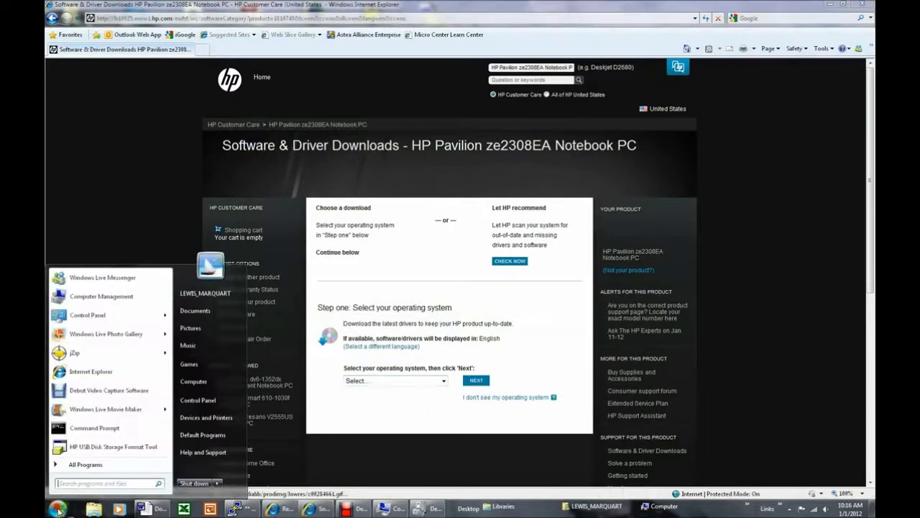
{"action": "right_click", "coordinate": [203, 383]}
{"action": "left_click", "coordinate": [232, 466]}
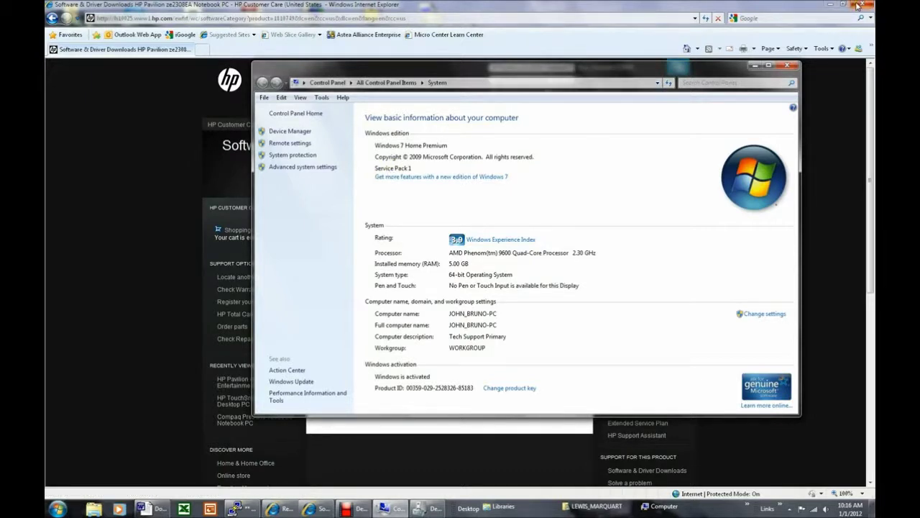
{"action": "left_click", "coordinate": [787, 66]}
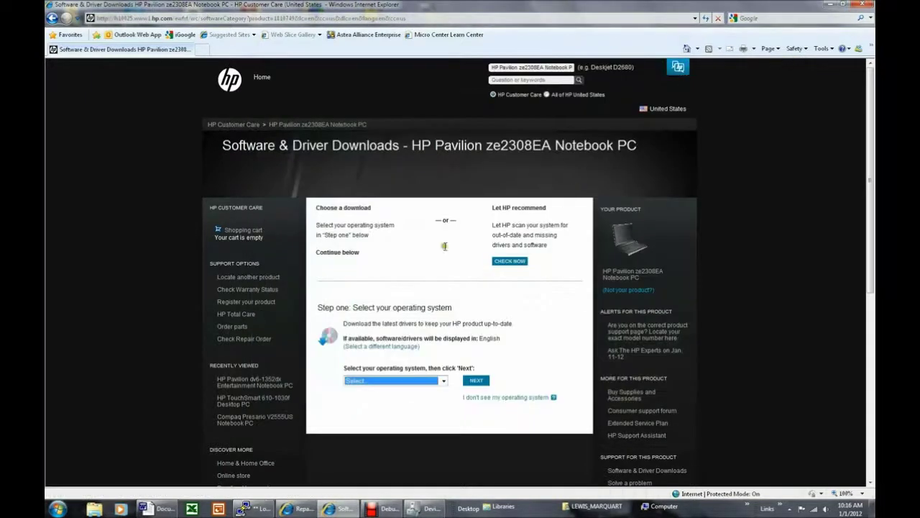
Choose Microsoft Windows XP and expand Driver - Network to list the Intel PRO/Wireless and Broadcom drivers
{"action": "left_click", "coordinate": [444, 385]}
{"action": "left_click", "coordinate": [399, 414]}
{"action": "left_click", "coordinate": [475, 381]}
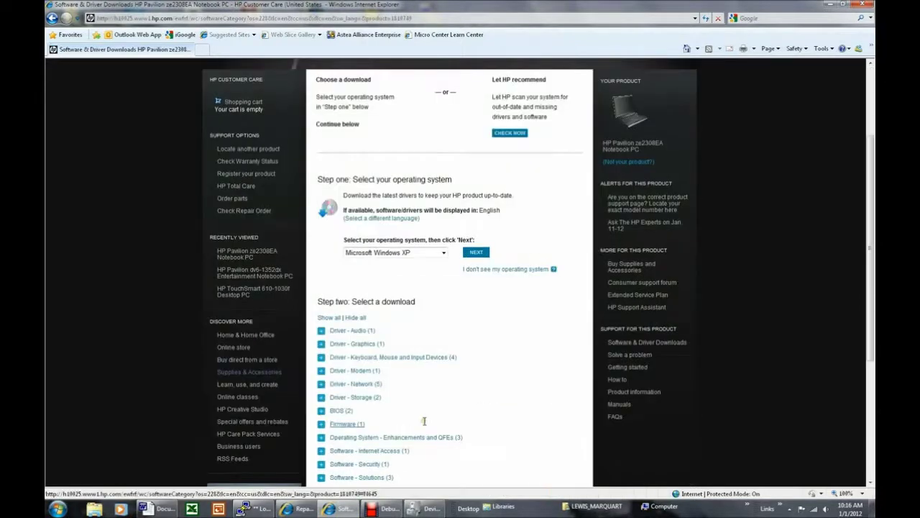
{"action": "scroll", "coordinate": [424, 420], "scroll_direction": "down", "scroll_amount": 1}
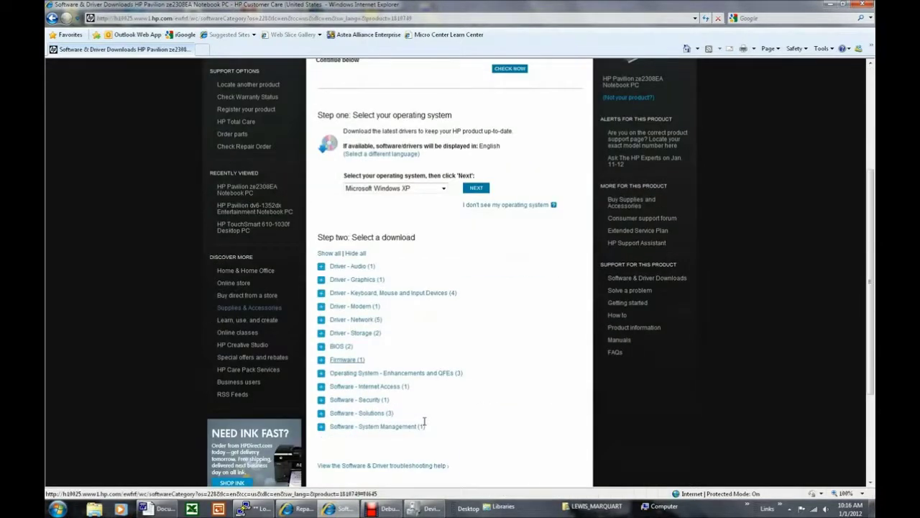
{"action": "left_click", "coordinate": [363, 319]}
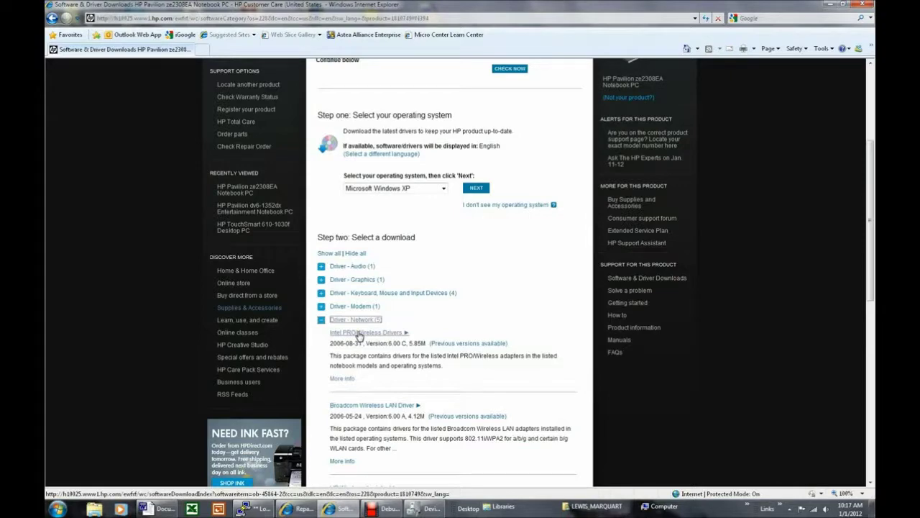
Open the Intel PRO/Wireless driver page, cancel the sp33636.exe download, and close Internet Explorer and Device Manager
{"action": "left_click", "coordinate": [360, 334]}
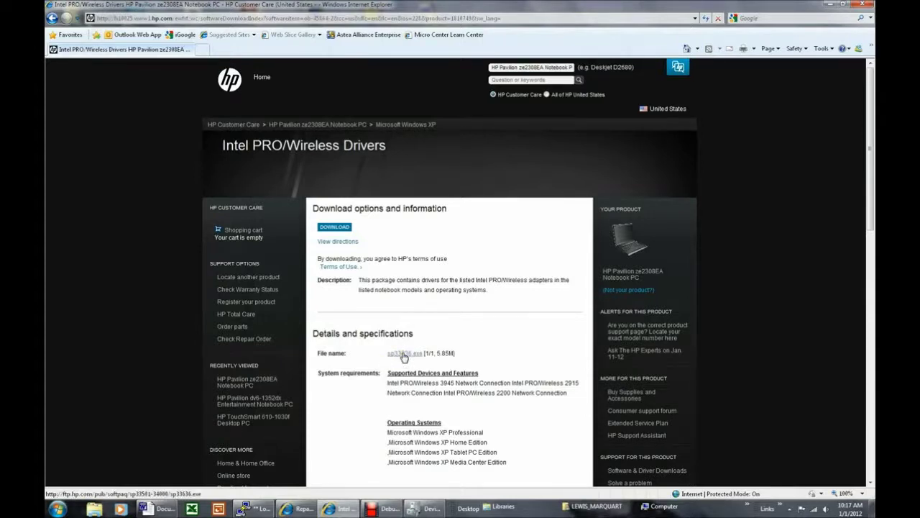
{"action": "left_click", "coordinate": [403, 354]}
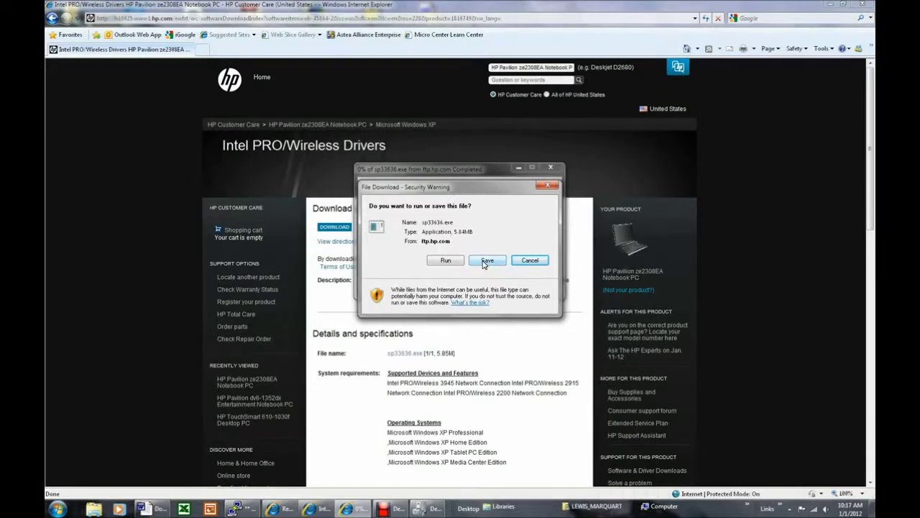
{"action": "left_click", "coordinate": [532, 261]}
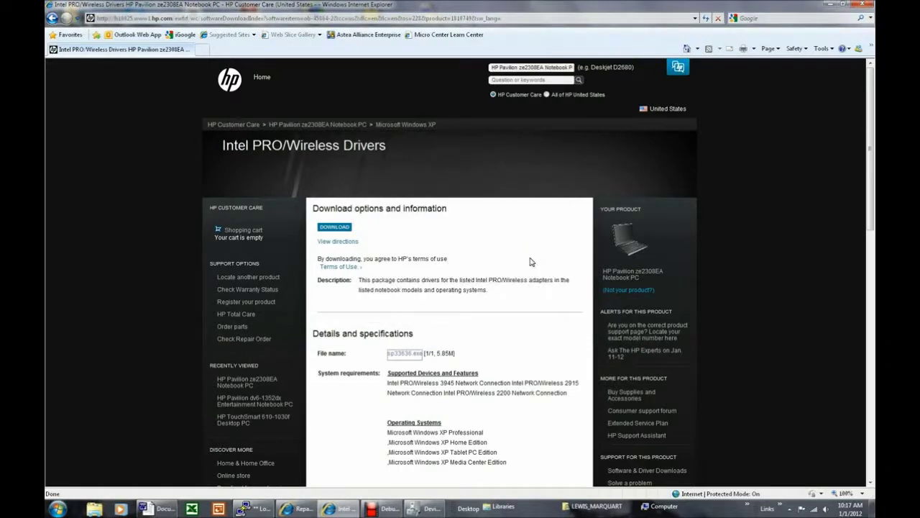
{"action": "left_click", "coordinate": [865, 5]}
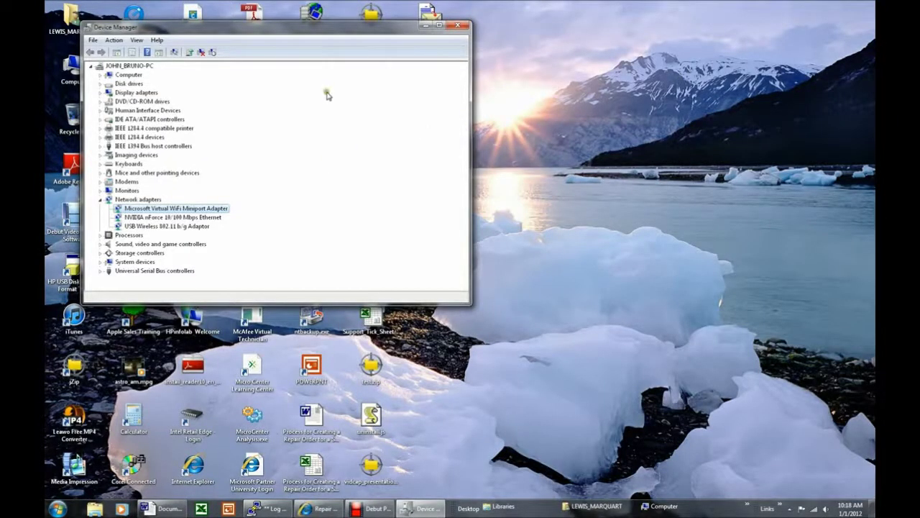
{"action": "left_click", "coordinate": [457, 27]}
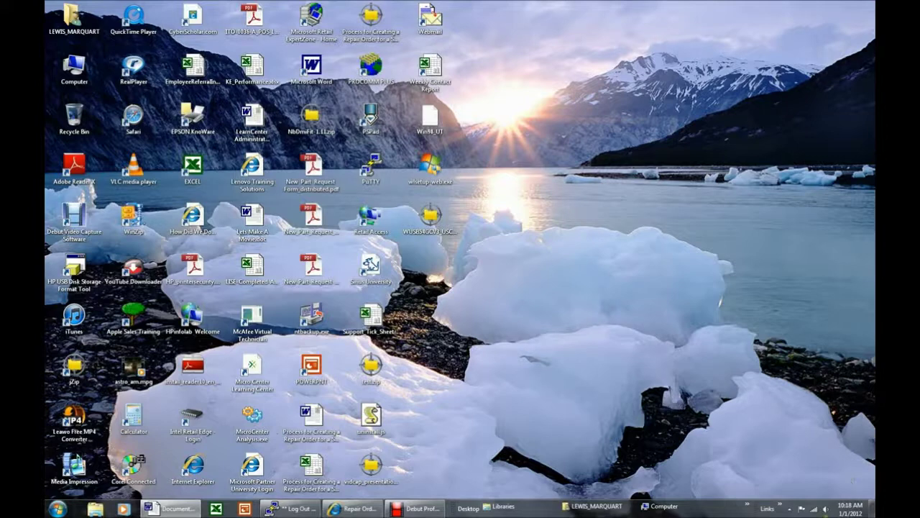
{"action": "left_click", "coordinate": [815, 511]}
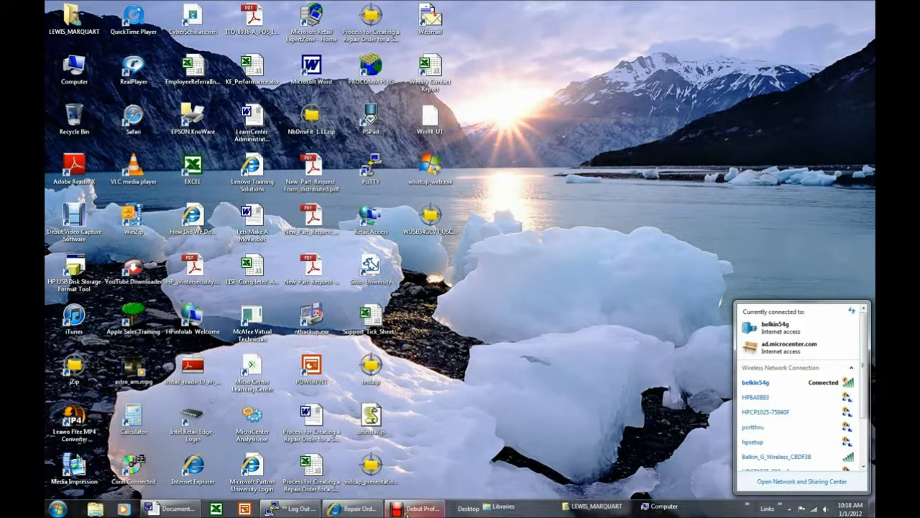
{"action": "right_click", "coordinate": [335, 508]}
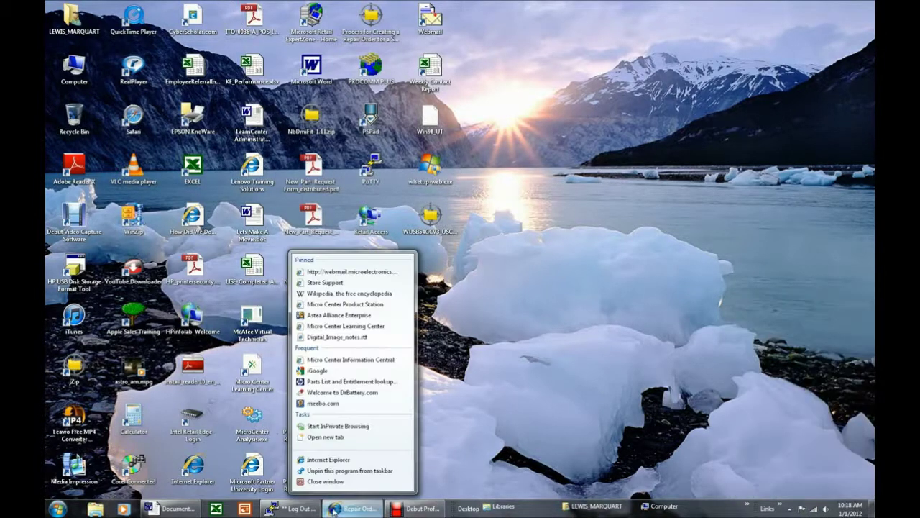
{"action": "left_click", "coordinate": [329, 459]}
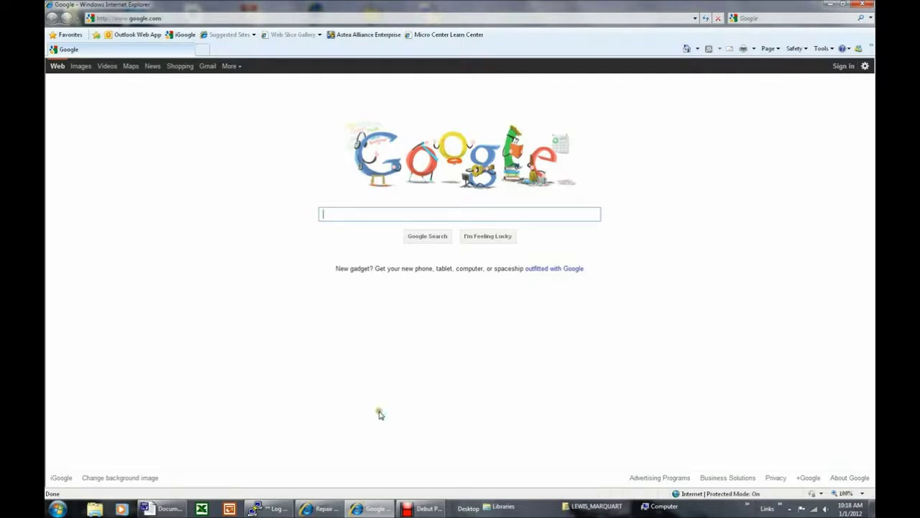
{"action": "left_click", "coordinate": [181, 19]}
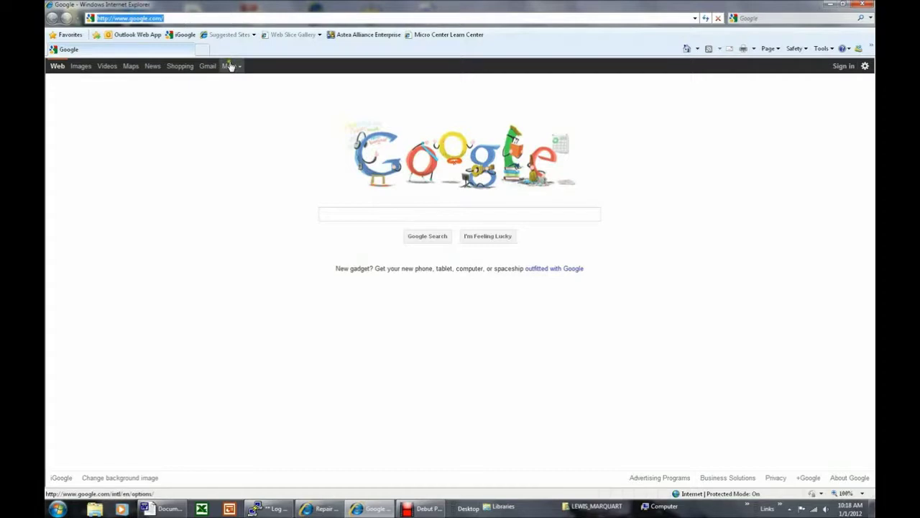
{"action": "left_click", "coordinate": [823, 48]}
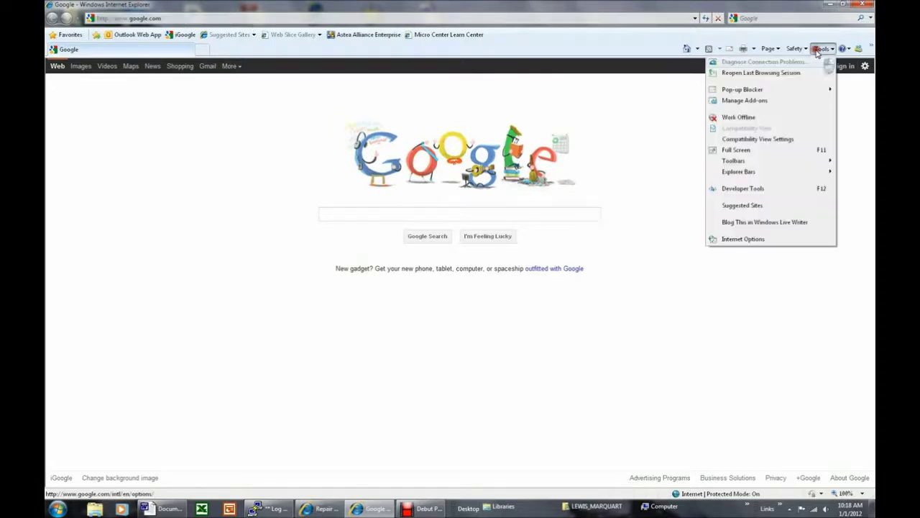
{"action": "left_click", "coordinate": [743, 238]}
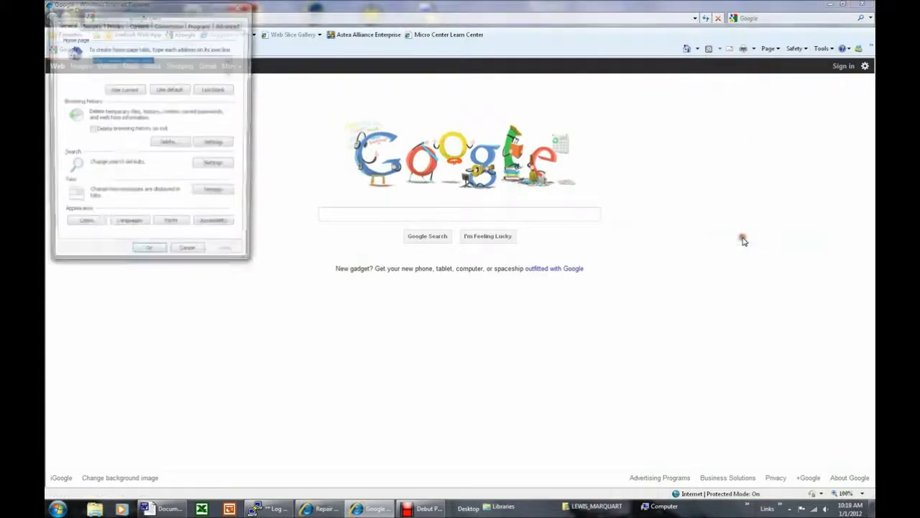
{"action": "left_click", "coordinate": [227, 27]}
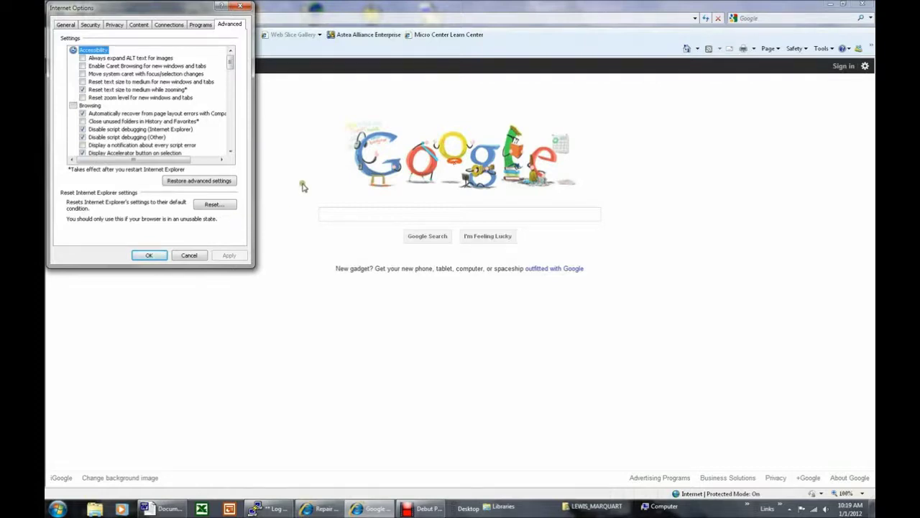
{"action": "left_click", "coordinate": [240, 6]}
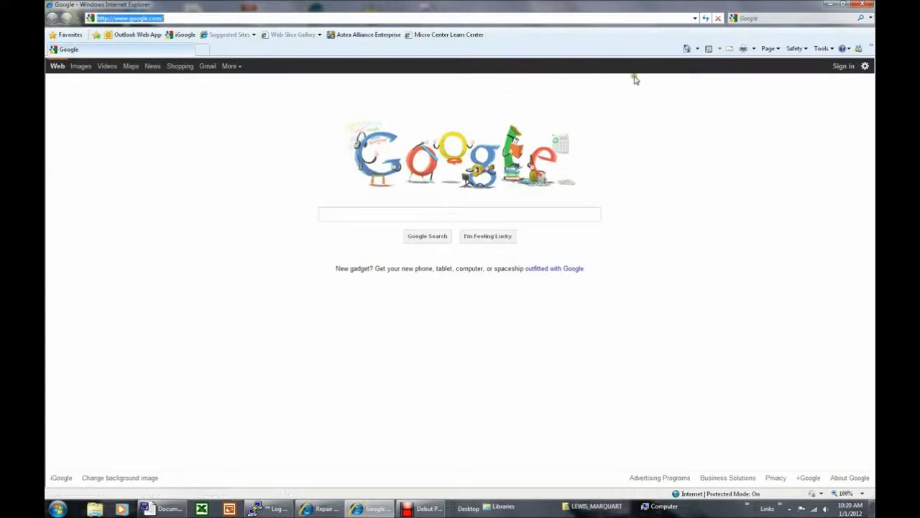
{"action": "left_click", "coordinate": [861, 5]}
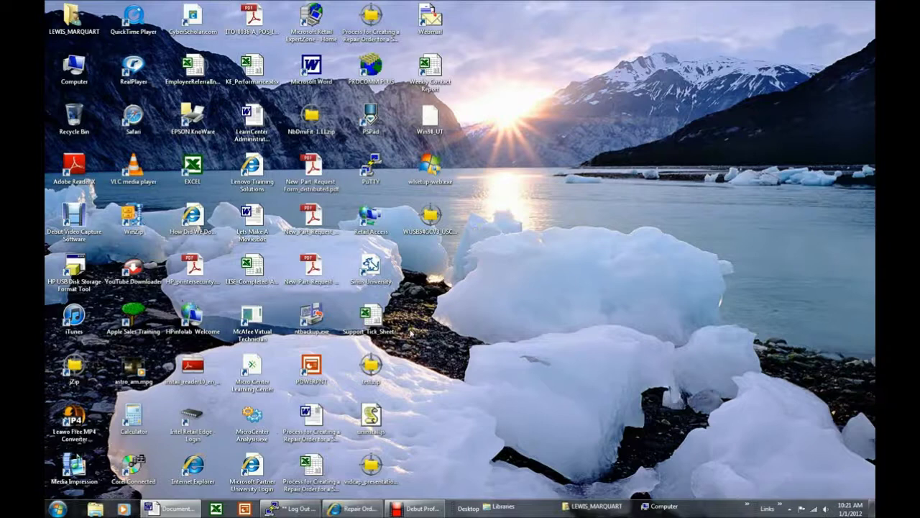
Google 'LENOVO RECOVERY' in Internet Explorer, then close the results window
{"action": "right_click", "coordinate": [335, 509]}
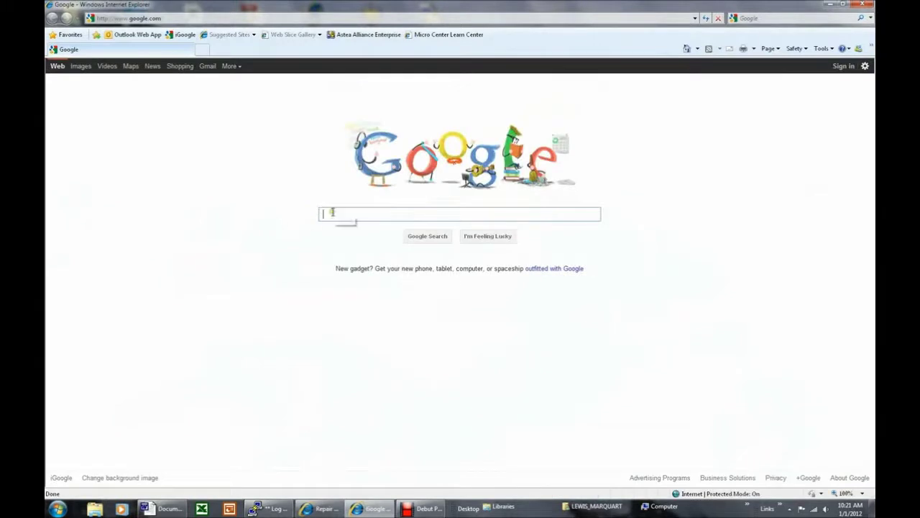
{"action": "type", "text": "LENO"}
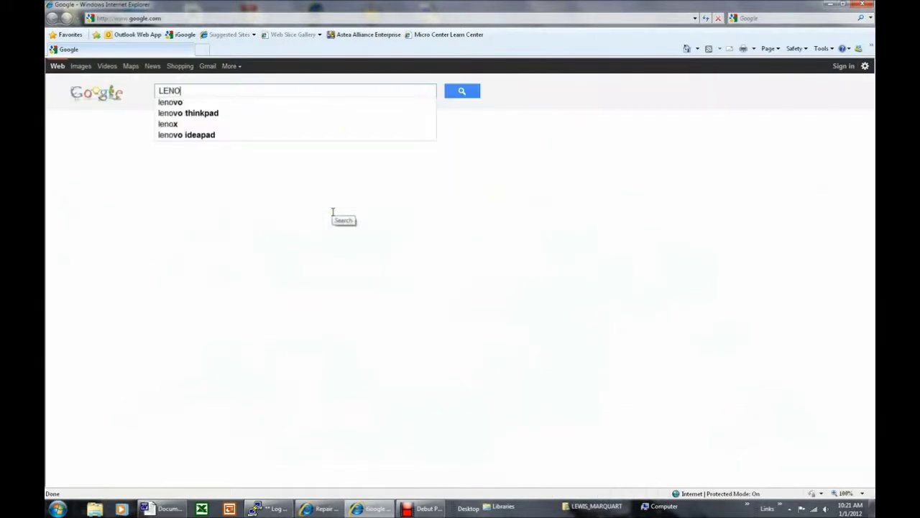
{"action": "type", "text": "VO RE"}
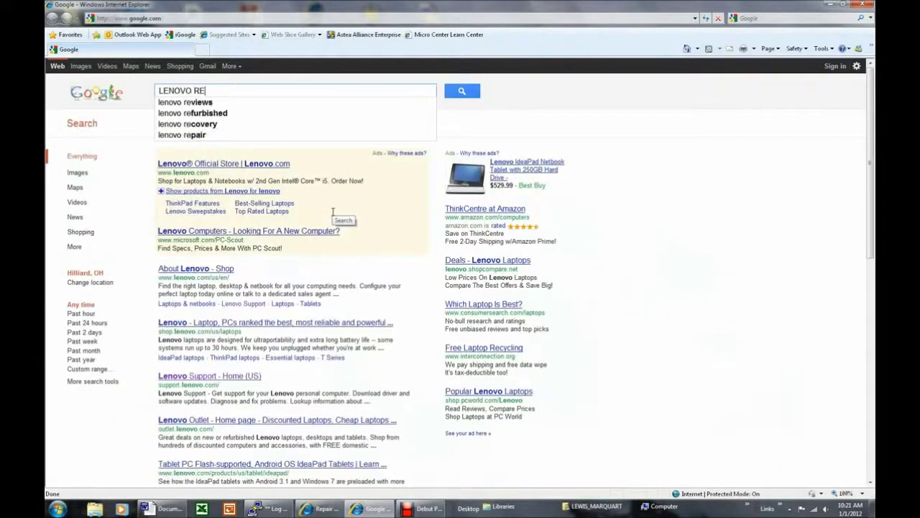
{"action": "type", "text": "COVERY"}
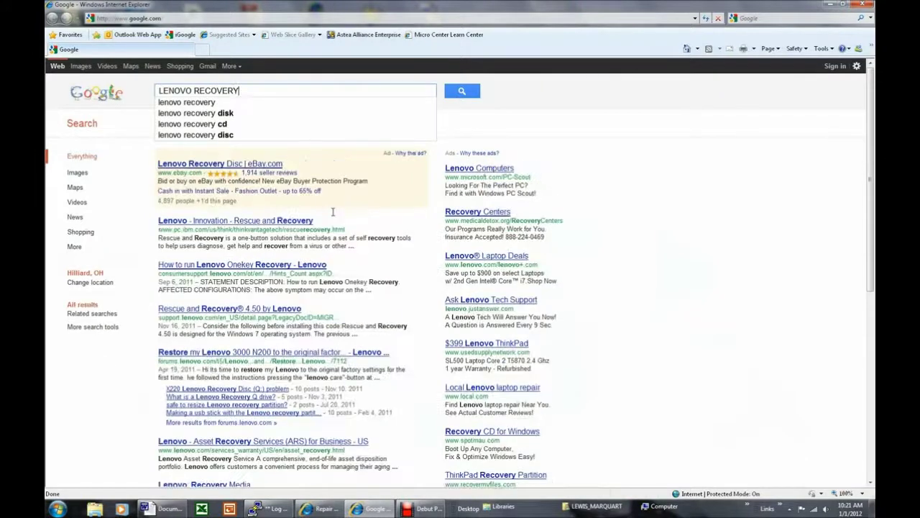
{"action": "key", "text": "Return"}
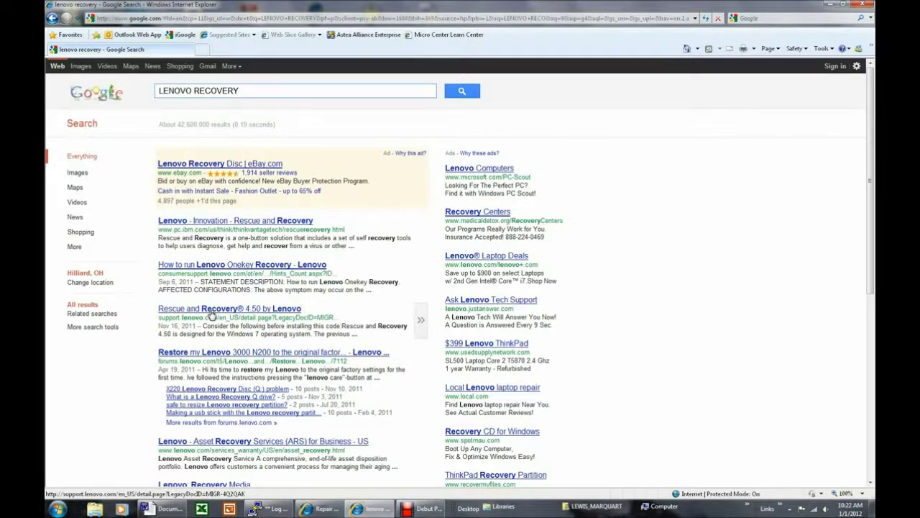
{"action": "left_click", "coordinate": [865, 5]}
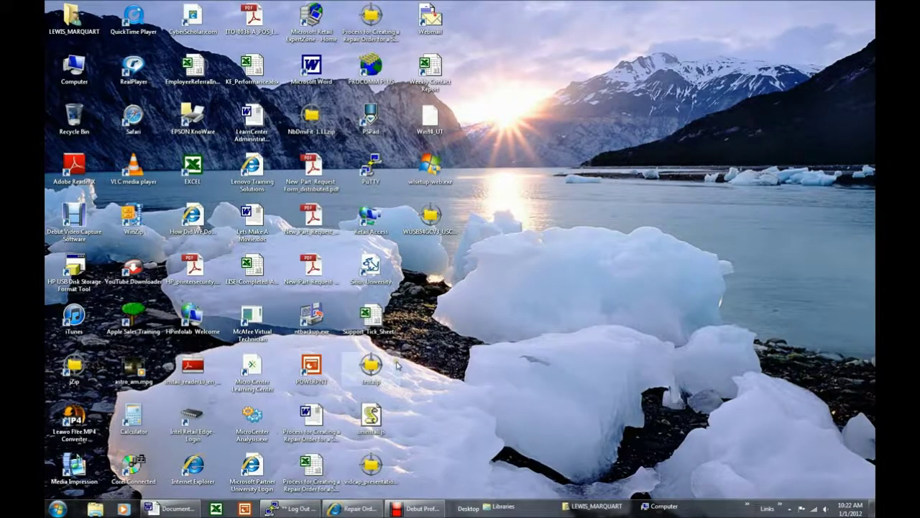